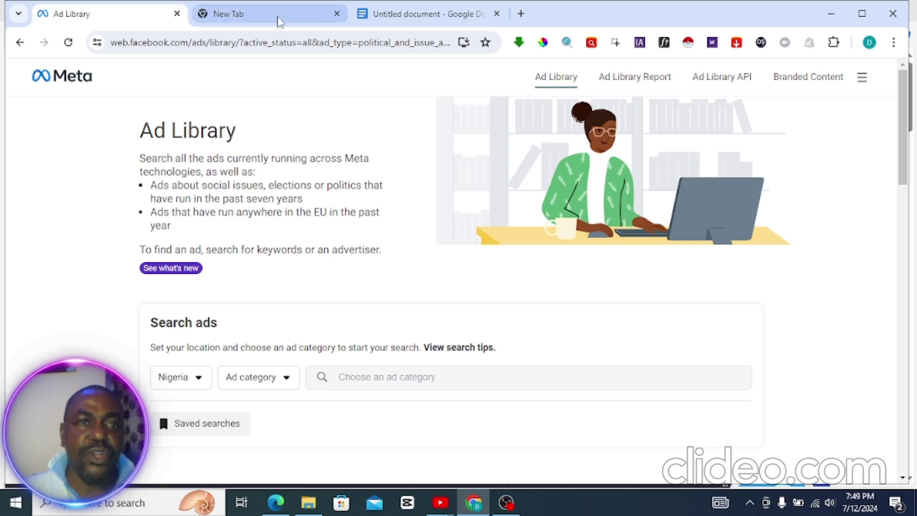
Step: Load facebook.com/ads/library in the second tab and scroll down to the ad category options
{"action": "left_click", "coordinate": [282, 18]}
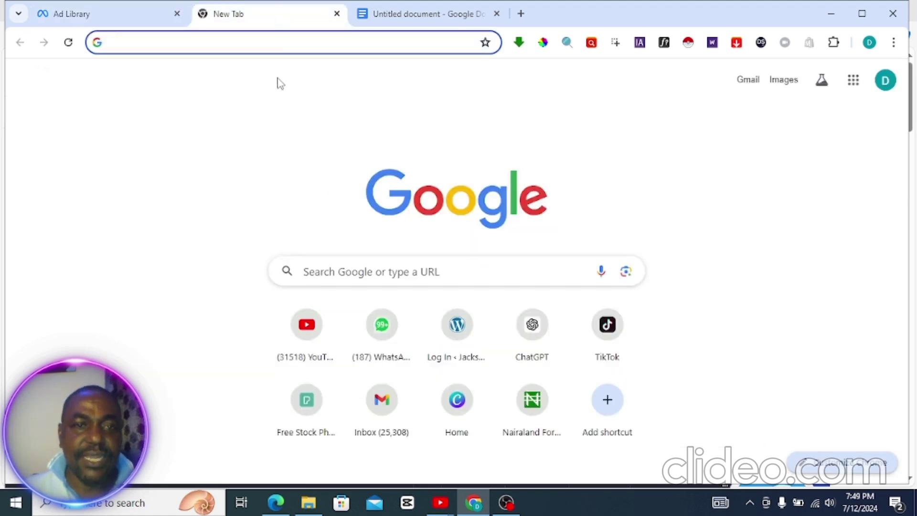
{"action": "left_click", "coordinate": [272, 38]}
{"action": "type", "text": "facebook"}
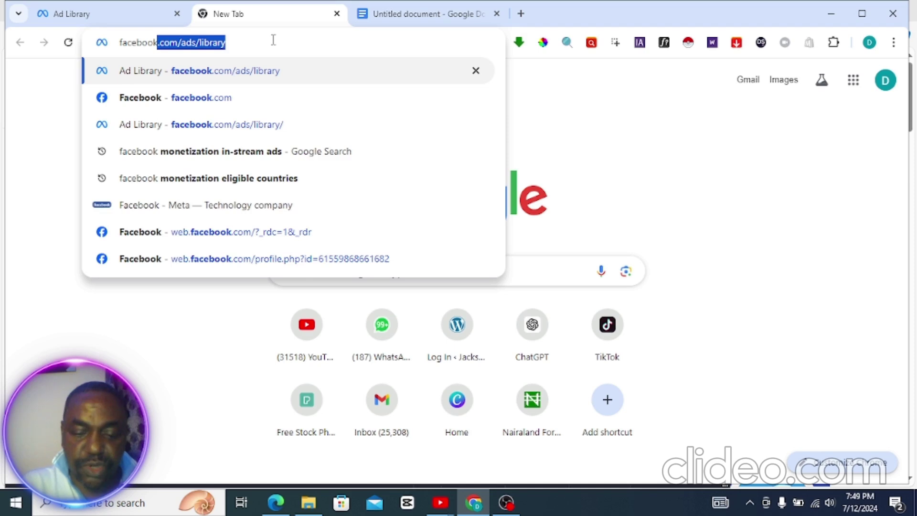
{"action": "type", "text": ".com/ad"}
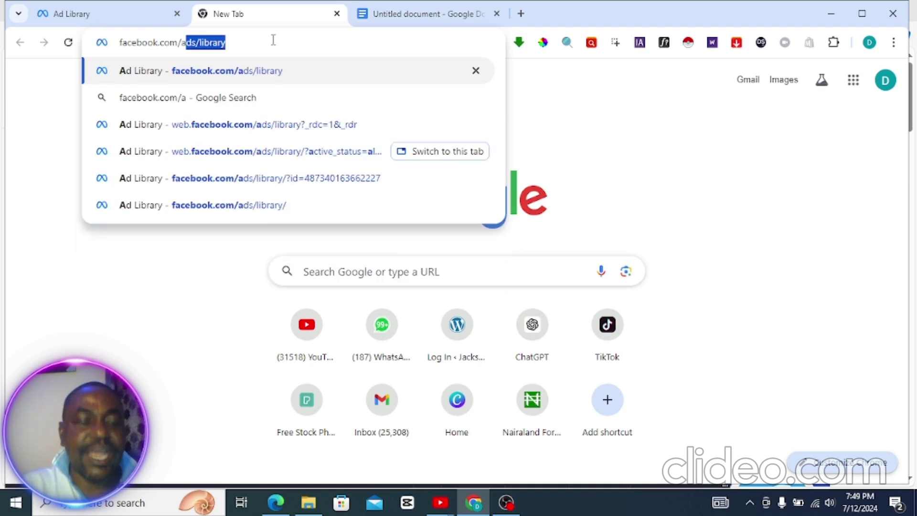
{"action": "key", "text": "End"}
{"action": "type", "text": "/"}
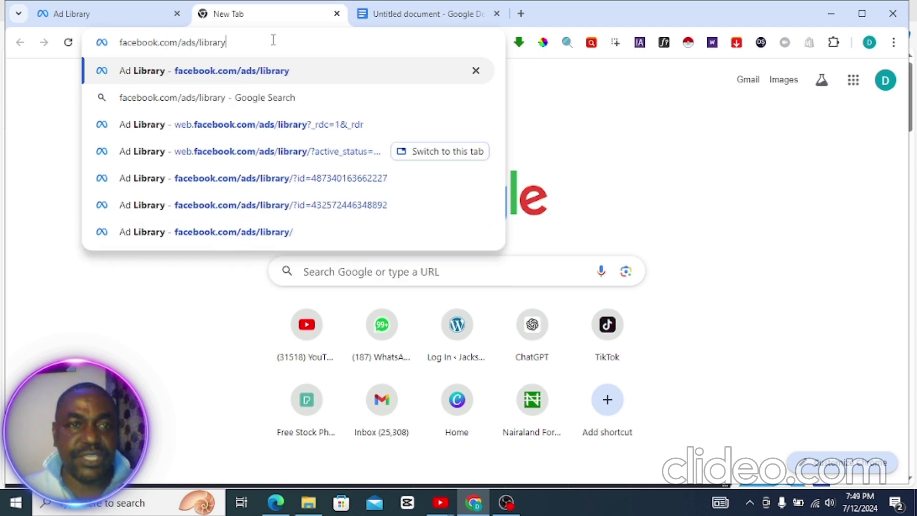
{"action": "key", "text": "Return"}
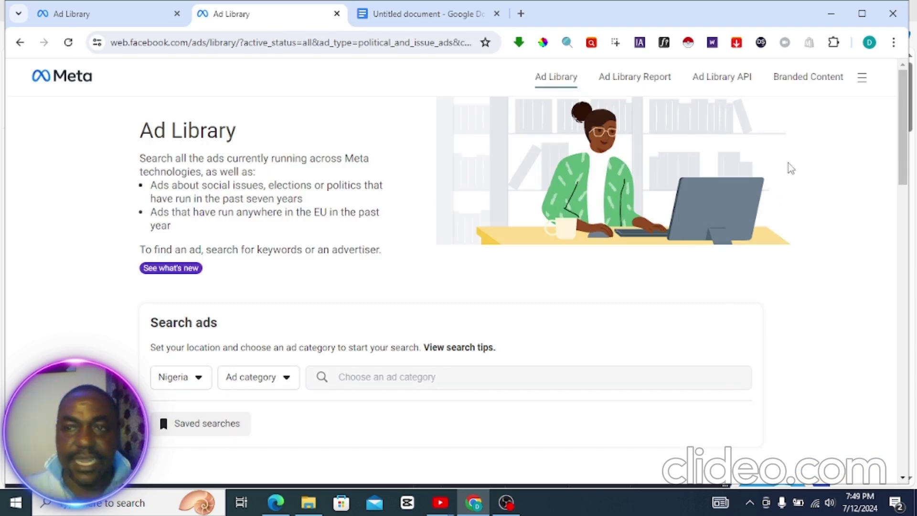
{"action": "scroll", "coordinate": [905, 168], "scroll_direction": "down", "scroll_amount": 3}
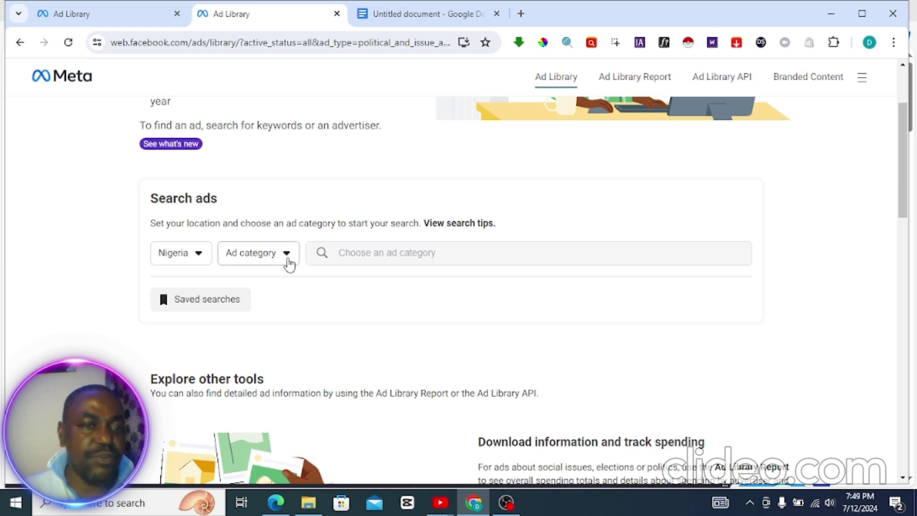
Step: Set the ad category to All ads and search for the exact phrase 'fitness'
{"action": "left_click", "coordinate": [289, 264]}
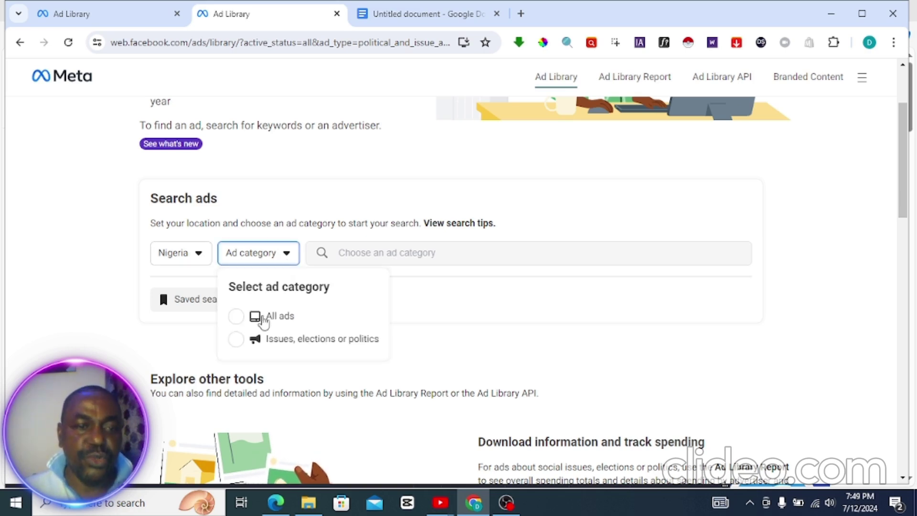
{"action": "left_click", "coordinate": [277, 317]}
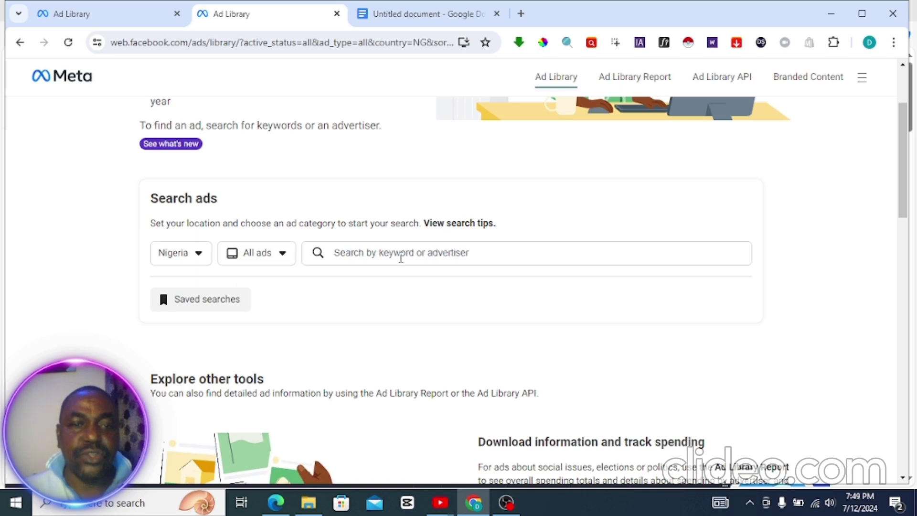
{"action": "left_click", "coordinate": [400, 257]}
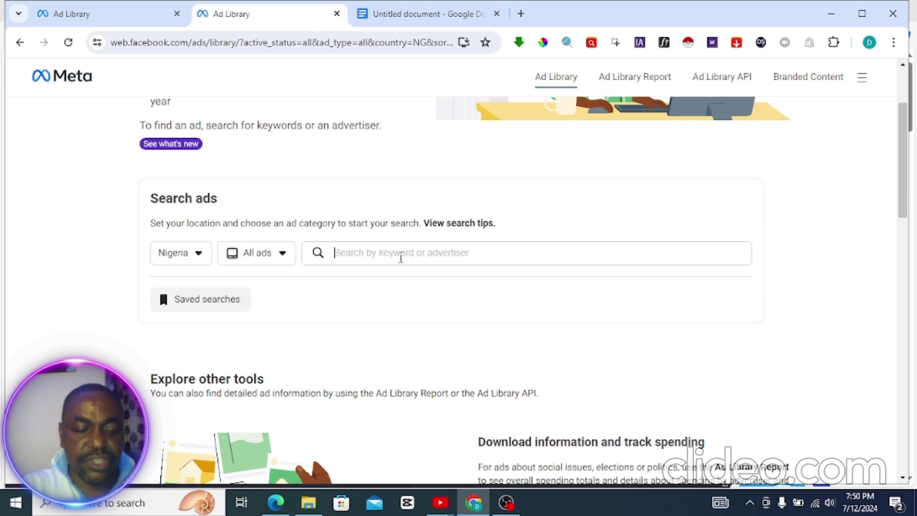
{"action": "type", "text": "fitne"}
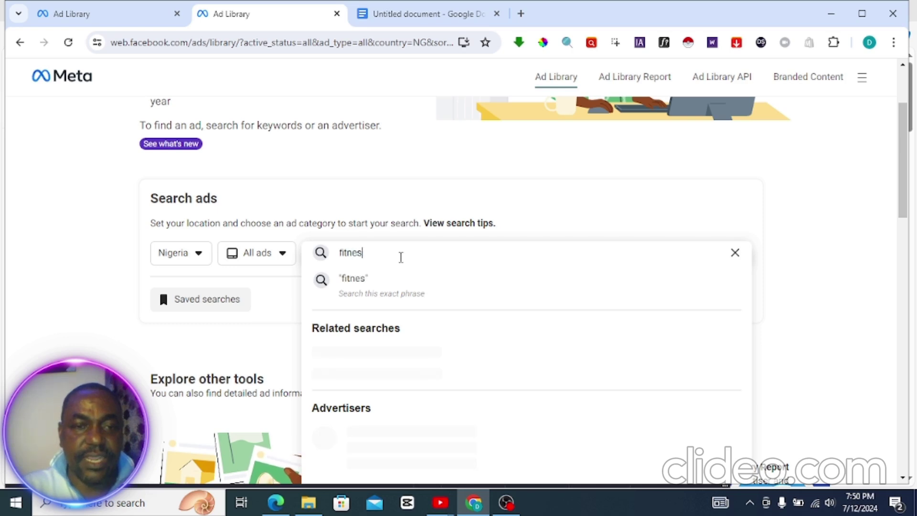
{"action": "type", "text": "s"}
{"action": "key", "text": "BackSpace"}
{"action": "key", "text": "BackSpace"}
{"action": "key", "text": "BackSpace"}
{"action": "key", "text": "BackSpace"}
{"action": "key", "text": "BackSpace"}
{"action": "type", "text": "itn"}
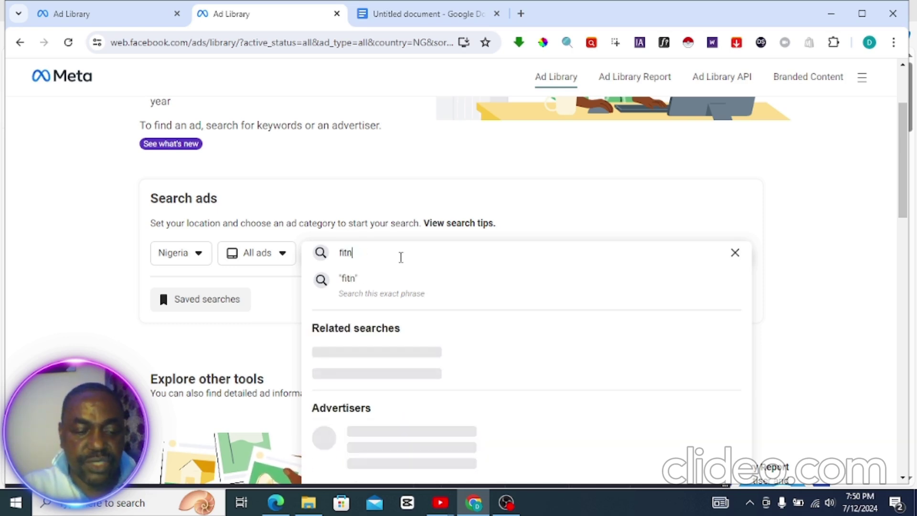
{"action": "type", "text": "ess"}
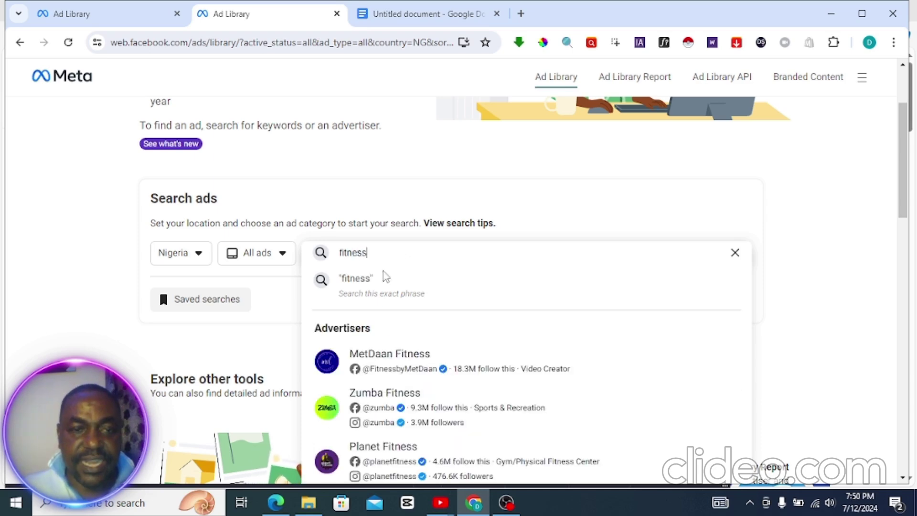
{"action": "left_click", "coordinate": [357, 289]}
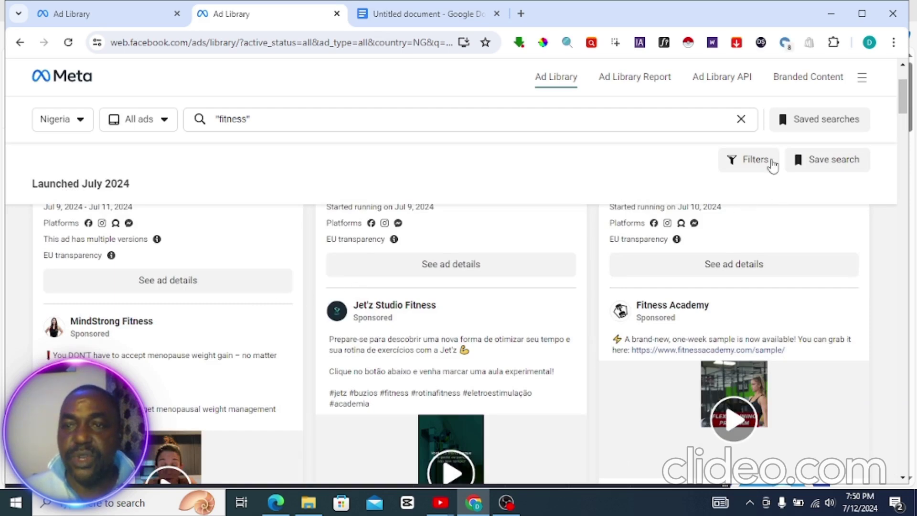
Step: Filter the fitness results to the Videos media type and scroll through the video ads
{"action": "left_click", "coordinate": [773, 162]}
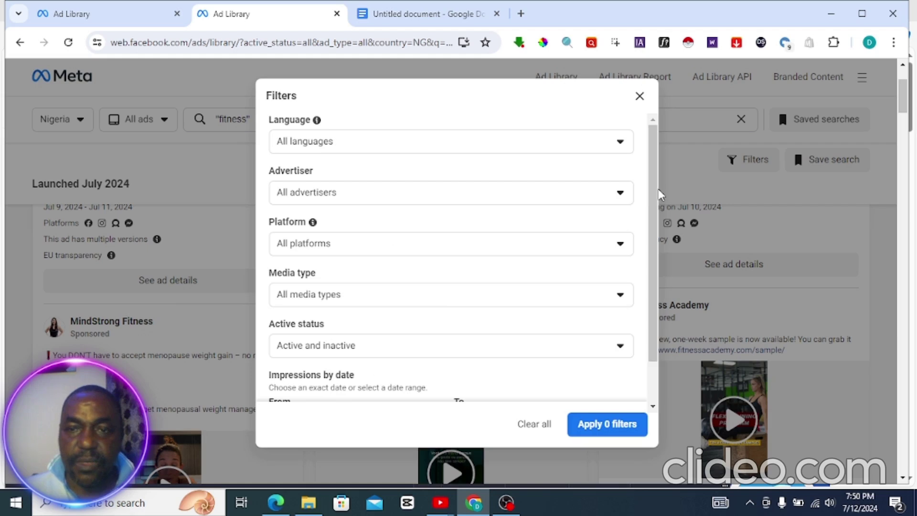
{"action": "scroll", "coordinate": [282, 317], "scroll_direction": "down", "scroll_amount": 1}
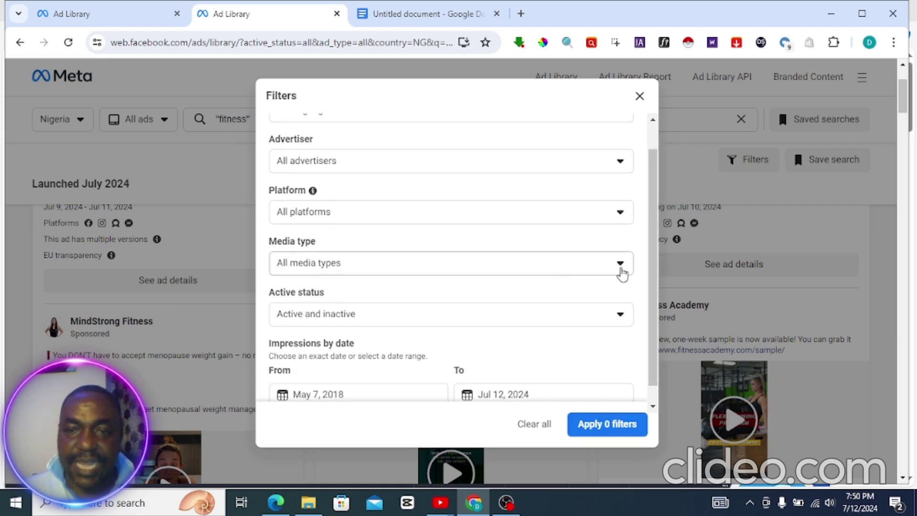
{"action": "left_click", "coordinate": [622, 265]}
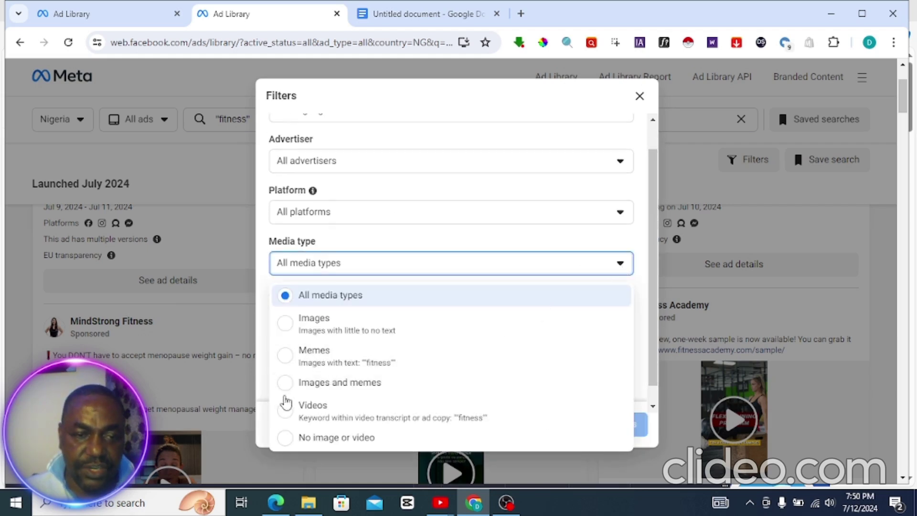
{"action": "left_click", "coordinate": [286, 412]}
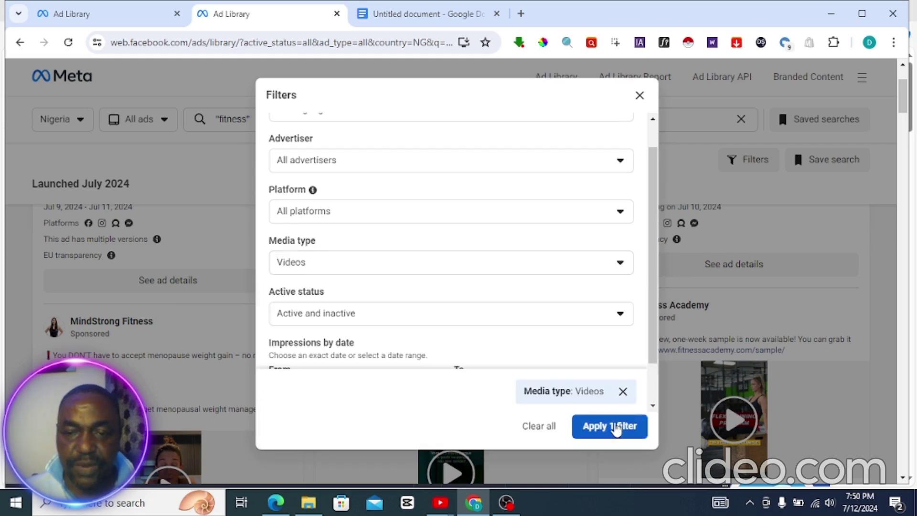
{"action": "left_click", "coordinate": [616, 425]}
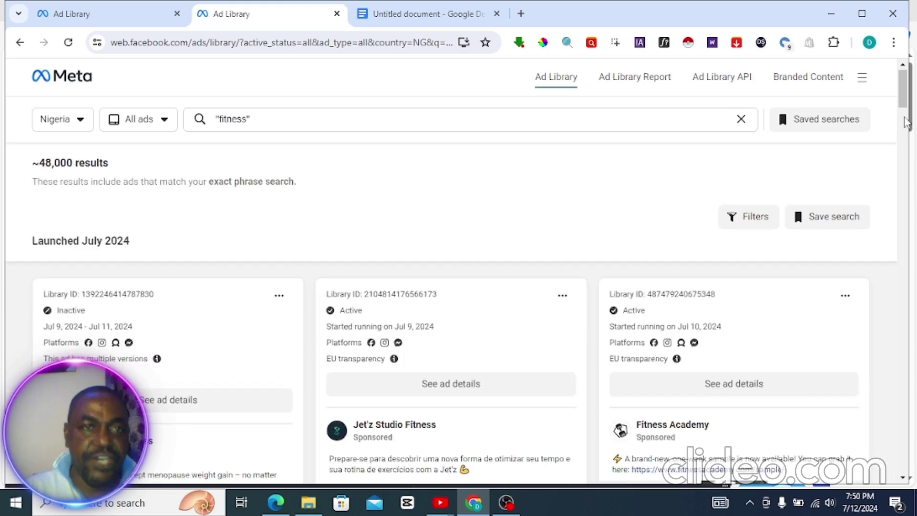
{"action": "scroll", "coordinate": [905, 117], "scroll_direction": "down", "scroll_amount": 5}
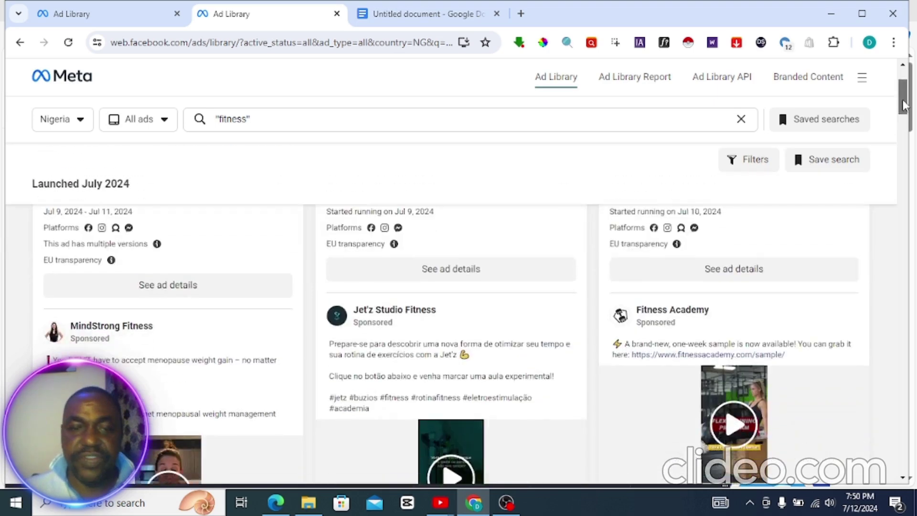
{"action": "scroll", "coordinate": [904, 115], "scroll_direction": "down", "scroll_amount": 1}
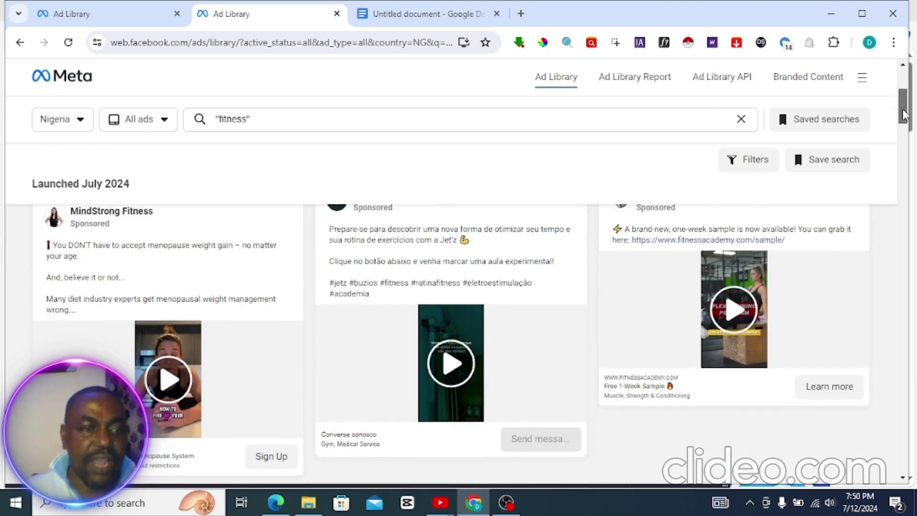
{"action": "mouse_move", "coordinate": [904, 115]}
{"action": "left_mouse_down"}
{"action": "mouse_move", "coordinate": [903, 176]}
{"action": "mouse_move", "coordinate": [906, 105]}
{"action": "left_mouse_up"}
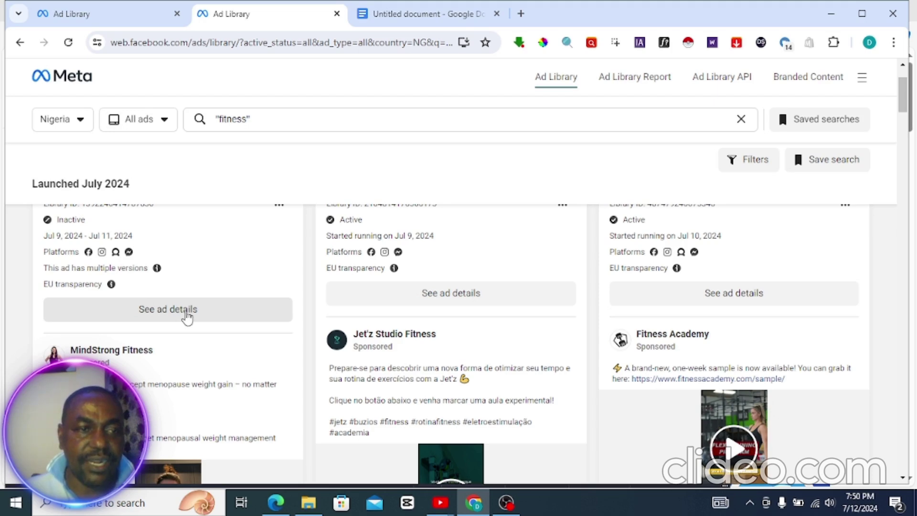
Step: Copy the Ad Library link of the MindStrong Fitness ad from its details view
{"action": "left_click", "coordinate": [187, 315]}
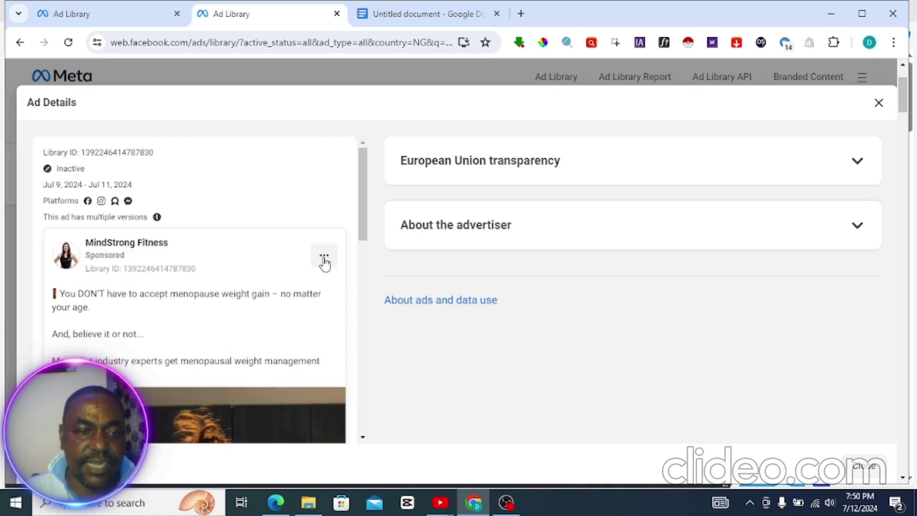
{"action": "left_click_drag", "start_coordinate": [364, 205], "coordinate": [374, 232]}
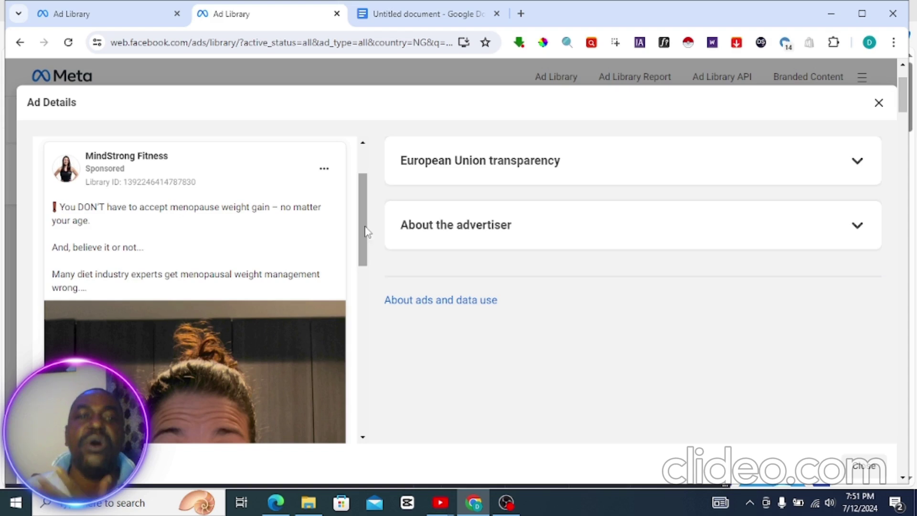
{"action": "left_click_drag", "start_coordinate": [367, 232], "coordinate": [365, 225]}
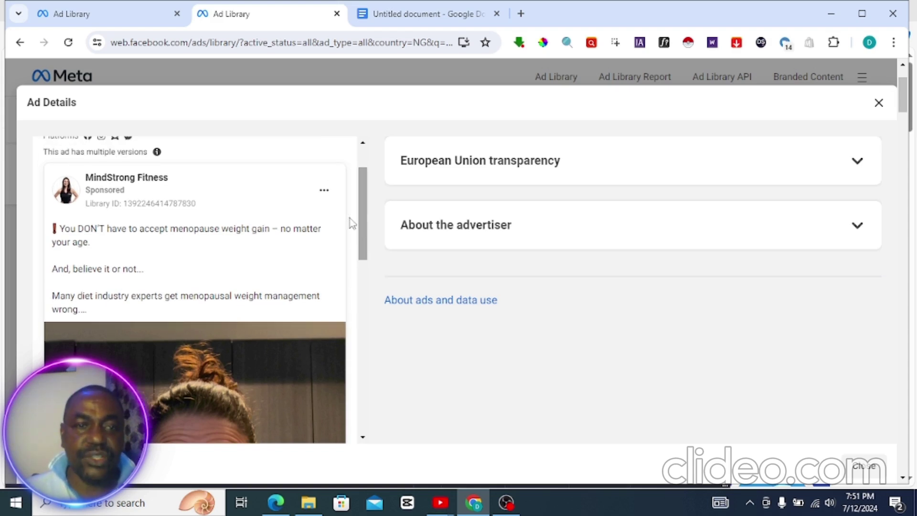
{"action": "left_click", "coordinate": [325, 191]}
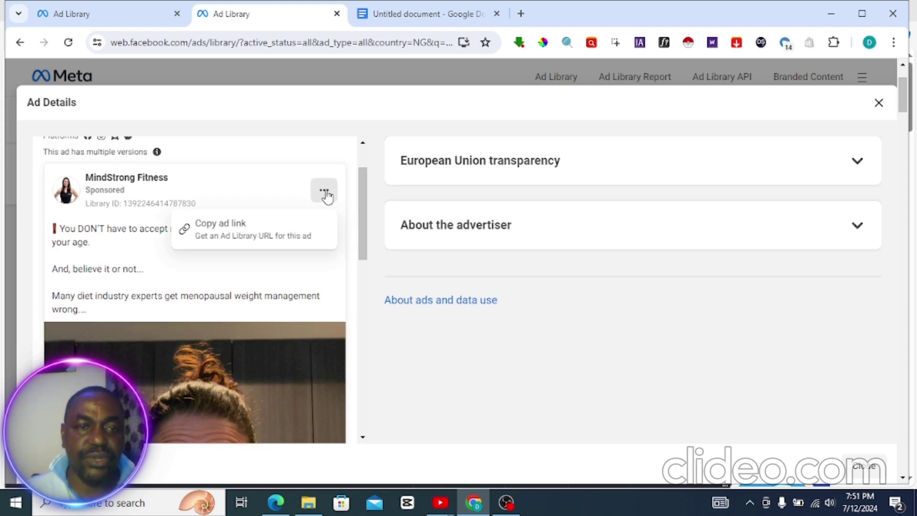
{"action": "left_click", "coordinate": [234, 226]}
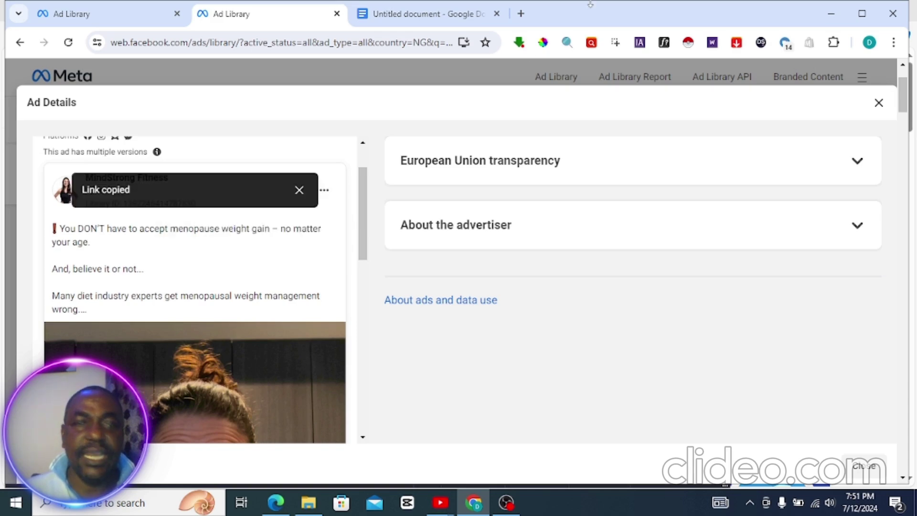
{"action": "left_click", "coordinate": [521, 14]}
Step: Paste and load the copied MindStrong Fitness link, scrolling down to its video
{"action": "right_click", "coordinate": [314, 43]}
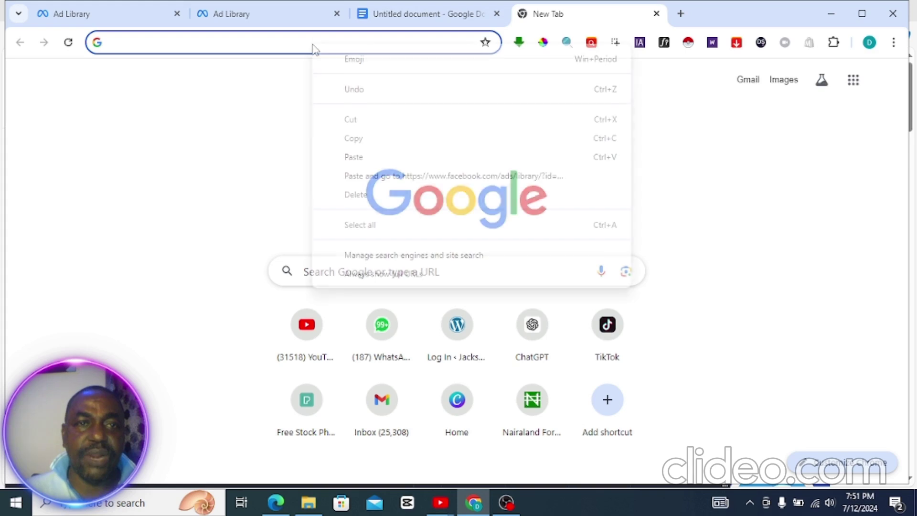
{"action": "left_click", "coordinate": [474, 177]}
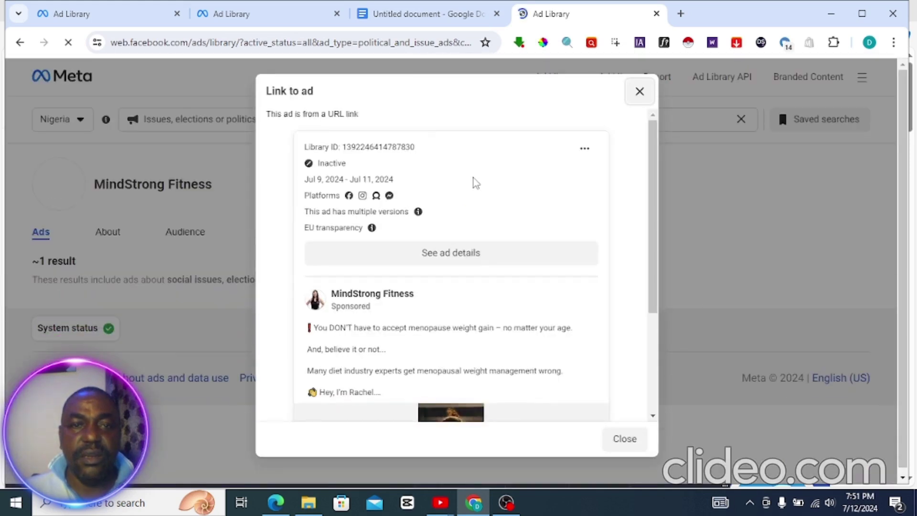
{"action": "left_click_drag", "start_coordinate": [656, 170], "coordinate": [655, 269]}
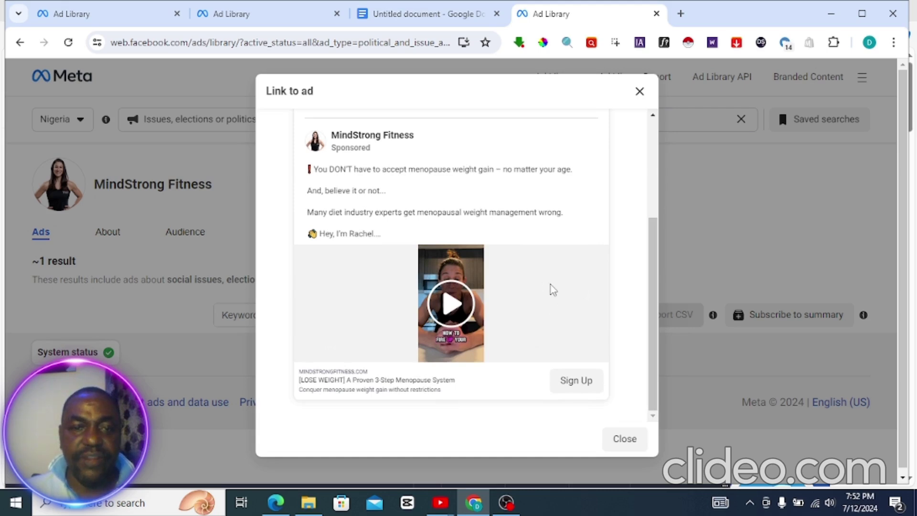
Step: Inspect the MindStrong Fitness ad and select its <video> element's src link in DevTools
{"action": "right_click", "coordinate": [534, 289]}
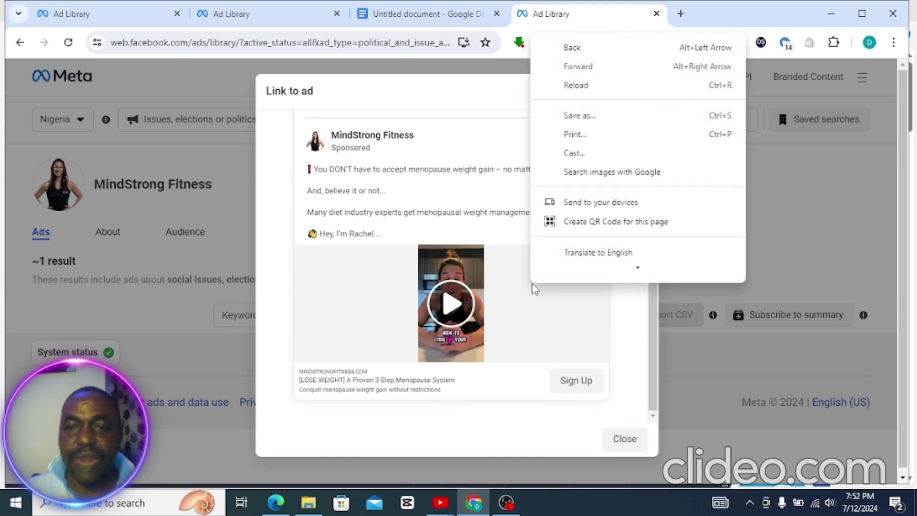
{"action": "scroll", "coordinate": [626, 268], "scroll_direction": "down", "scroll_amount": 2}
{"action": "left_click", "coordinate": [591, 270]}
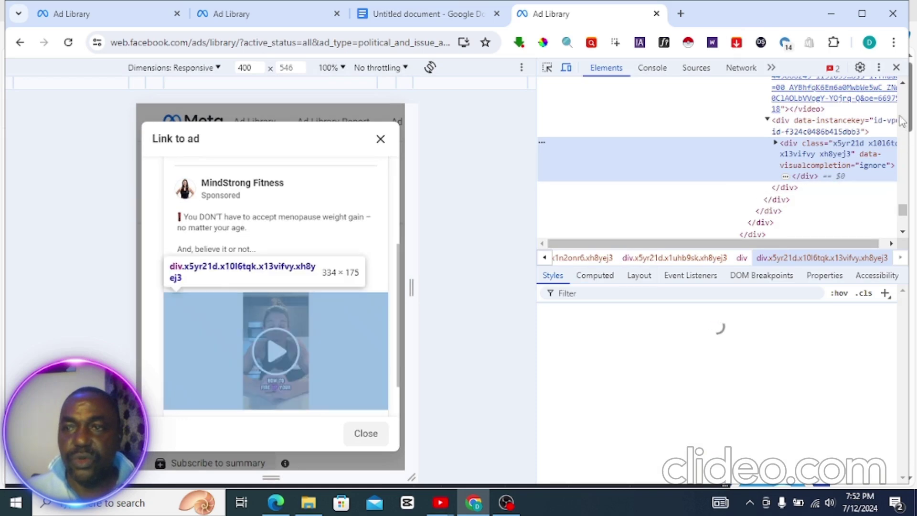
{"action": "scroll", "coordinate": [902, 86], "scroll_direction": "up", "scroll_amount": 2}
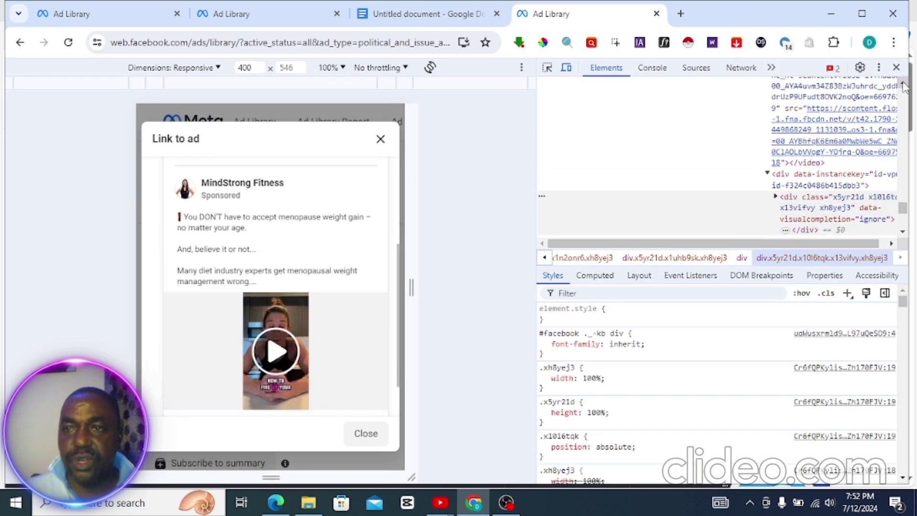
{"action": "left_click", "coordinate": [819, 121]}
{"action": "scroll", "coordinate": [819, 122], "scroll_direction": "up", "scroll_amount": 3}
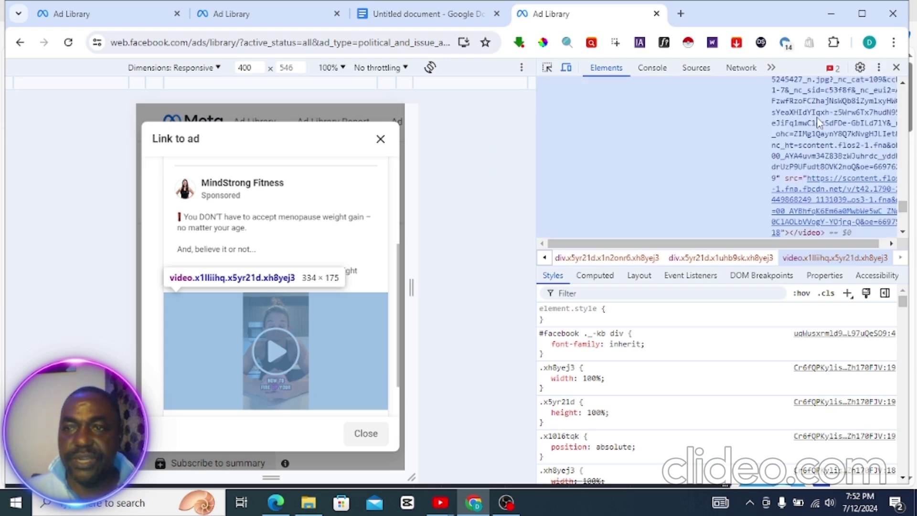
{"action": "right_click", "coordinate": [816, 199]}
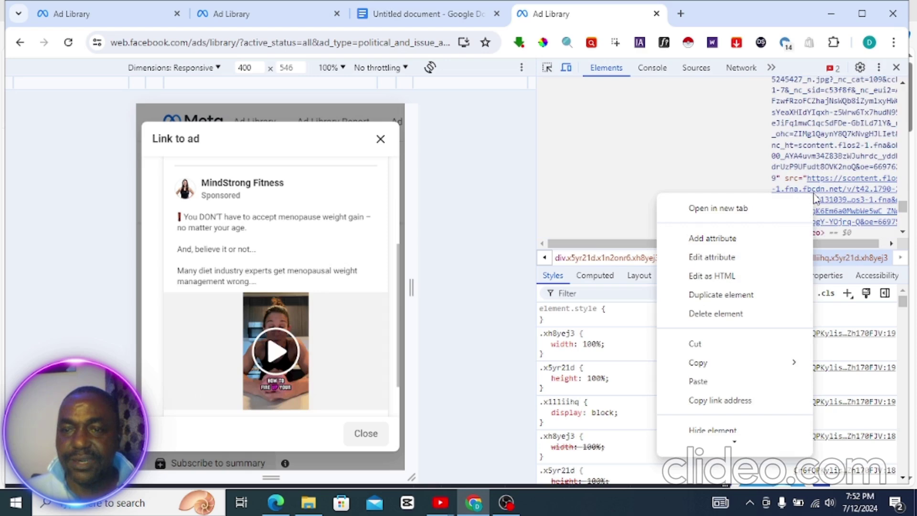
Step: Open the 0:40 video source in a new tab, download it as MP4, and pause it
{"action": "left_click", "coordinate": [745, 211]}
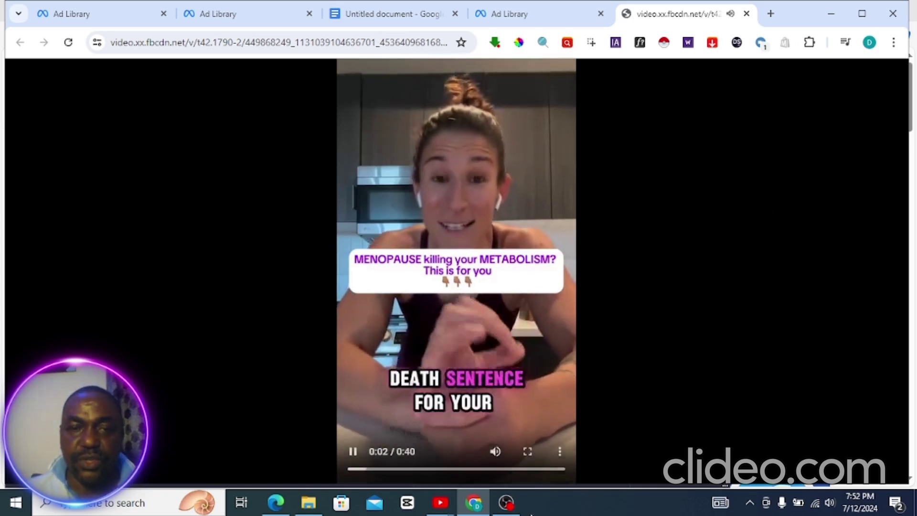
{"action": "left_click", "coordinate": [558, 453]}
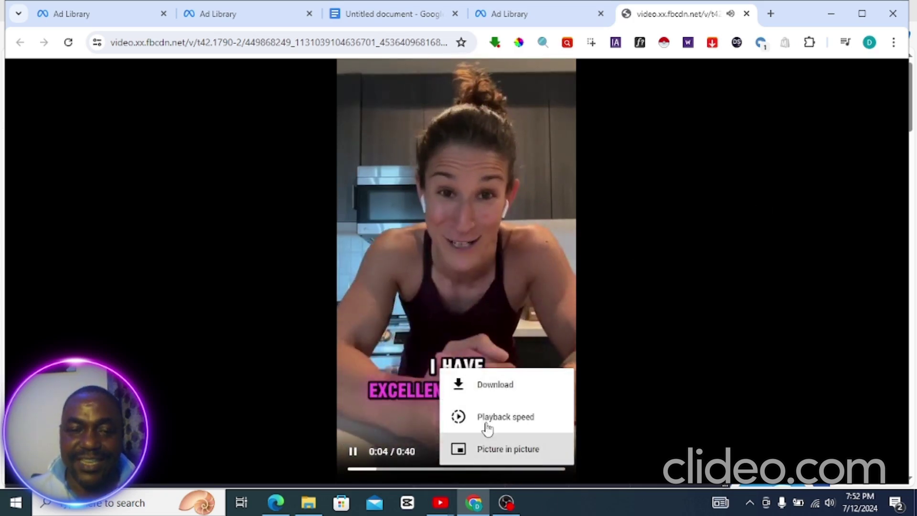
{"action": "left_click", "coordinate": [554, 456]}
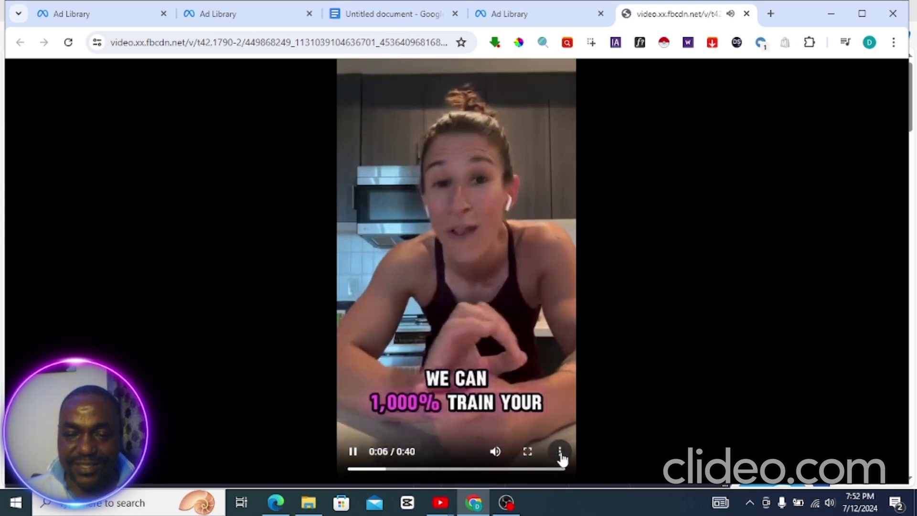
{"action": "left_click", "coordinate": [561, 452]}
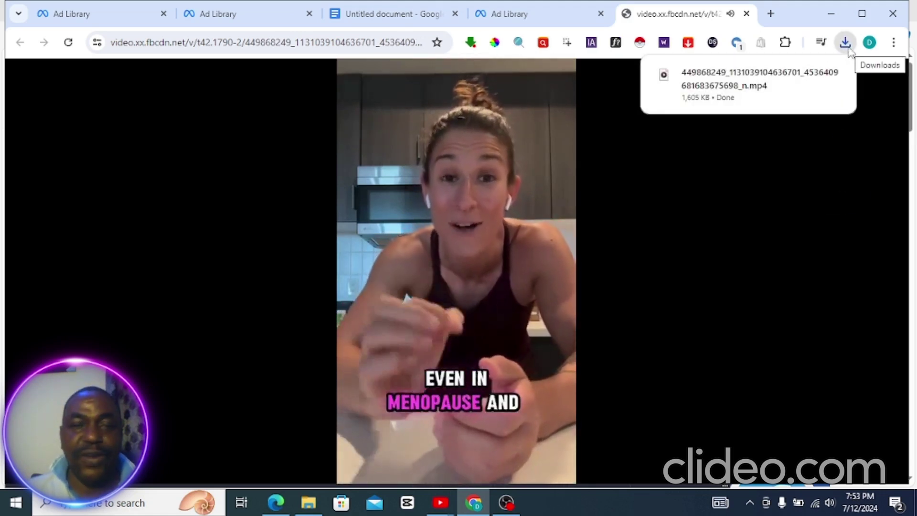
{"action": "left_click", "coordinate": [478, 353]}
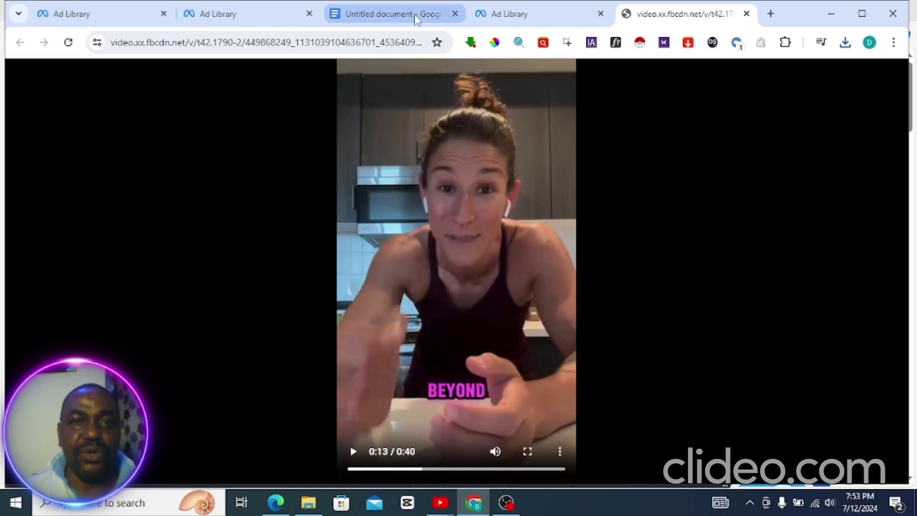
Step: Back in the fitness results, copy the Ad Library link of the Jet'z Studio Fitness ad
{"action": "left_click", "coordinate": [204, 18]}
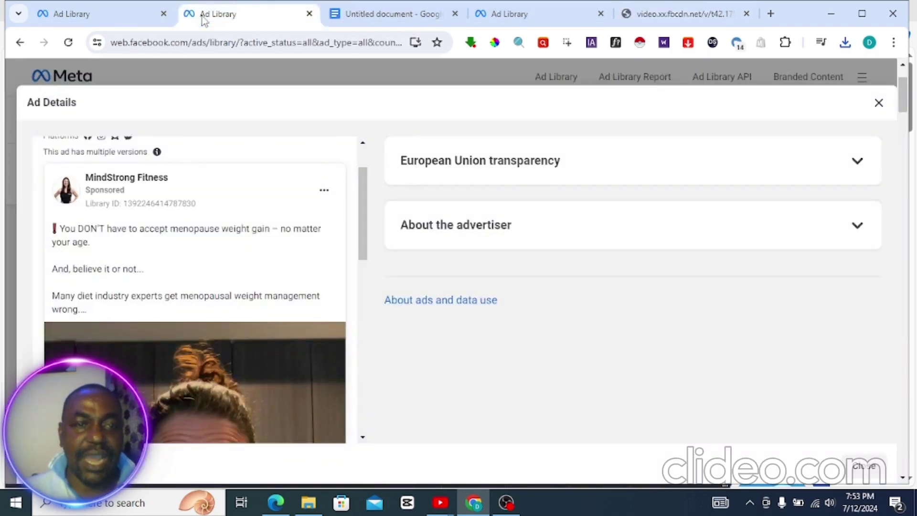
{"action": "left_click", "coordinate": [879, 103]}
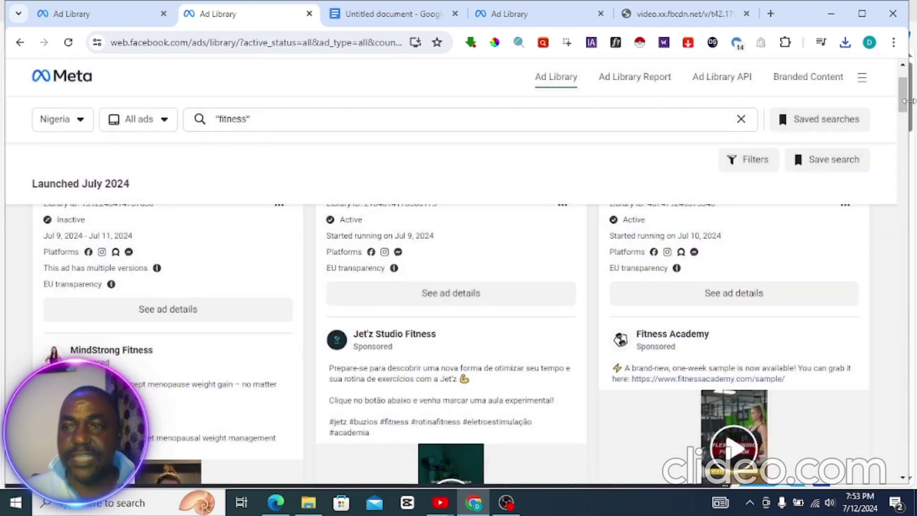
{"action": "left_click_drag", "start_coordinate": [906, 105], "coordinate": [906, 128]}
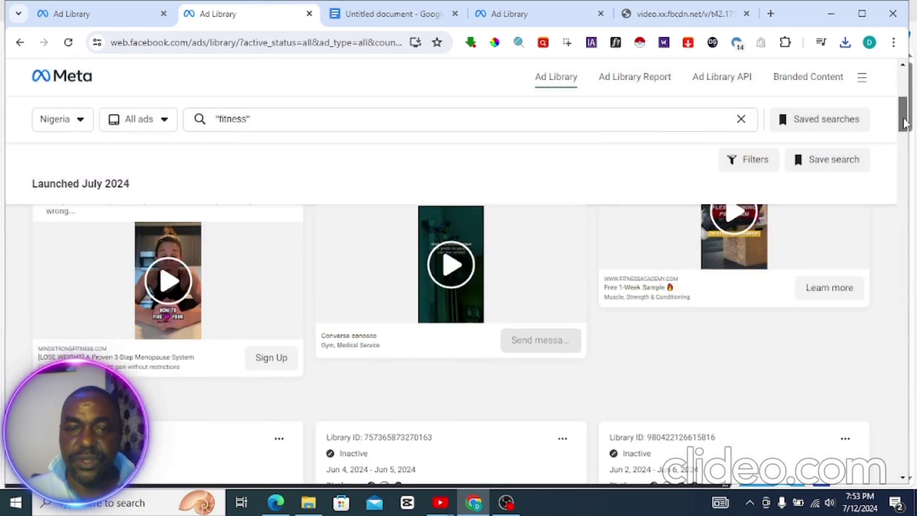
{"action": "scroll", "coordinate": [468, 226], "scroll_direction": "up", "scroll_amount": 4}
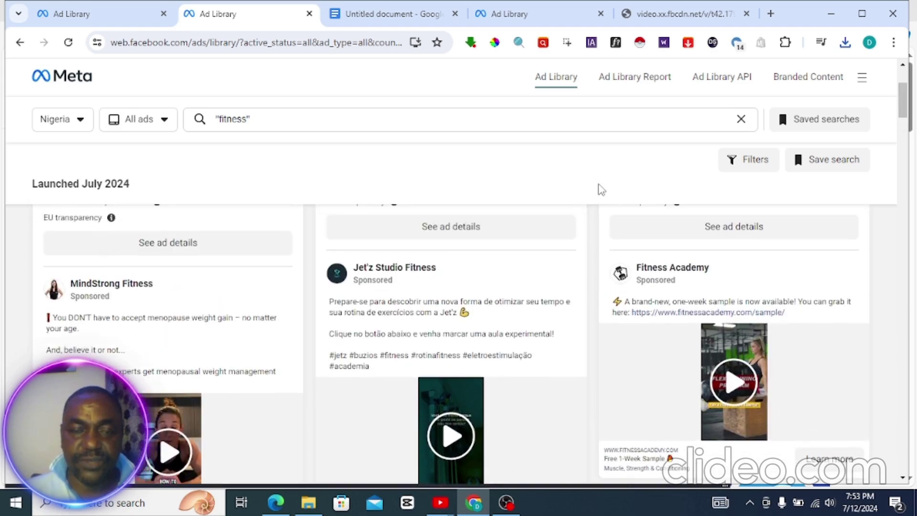
{"action": "left_click", "coordinate": [437, 237]}
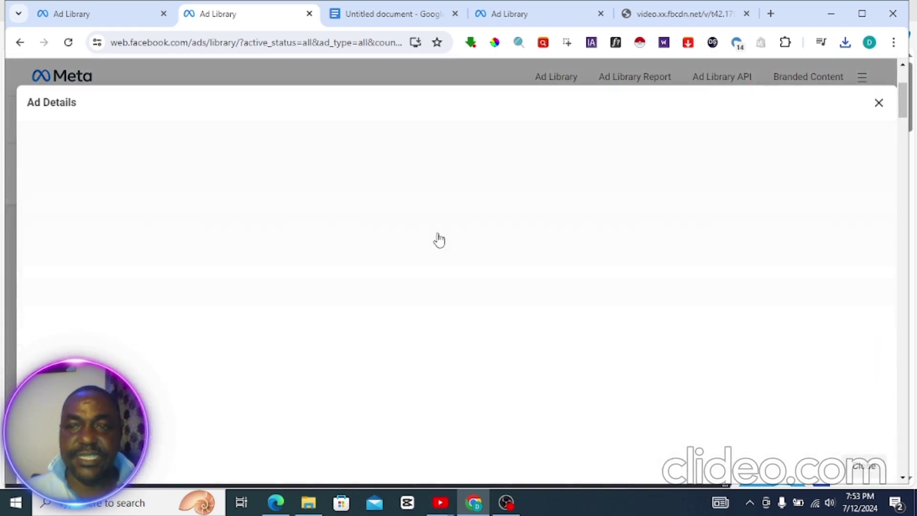
{"action": "left_click", "coordinate": [323, 240]}
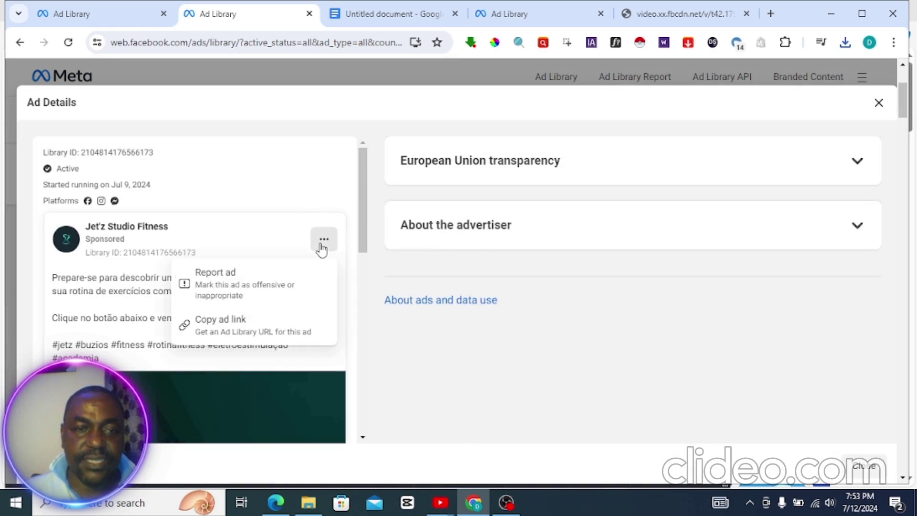
{"action": "left_click", "coordinate": [223, 327]}
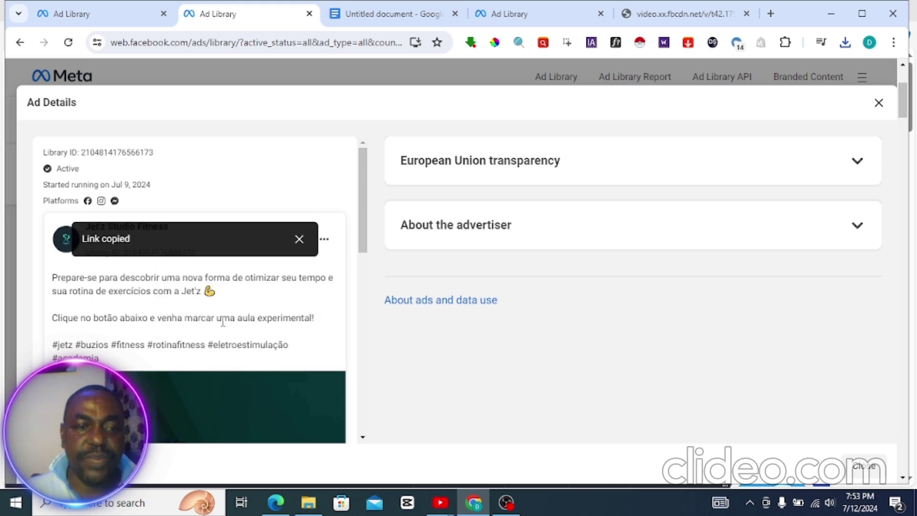
Step: Return to the downloaded video's tab and bring up, then dismiss, the address bar options
{"action": "left_click", "coordinate": [695, 20]}
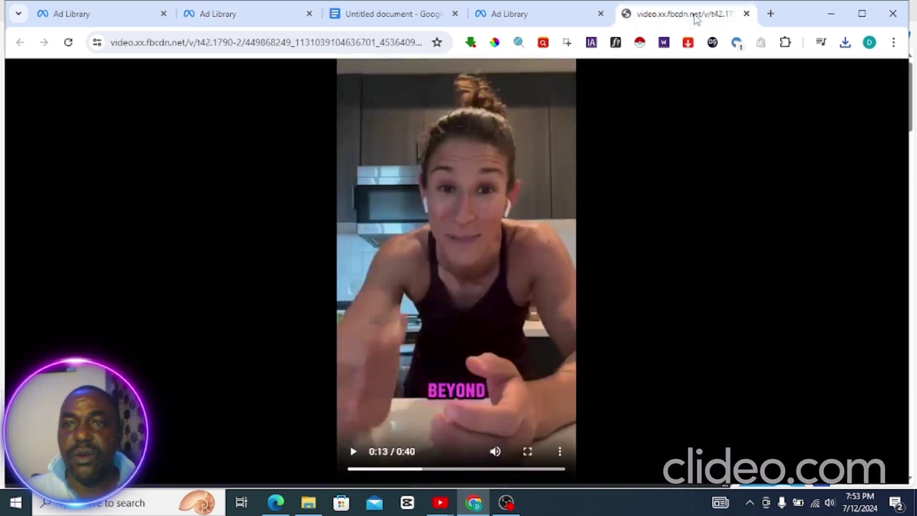
{"action": "left_click", "coordinate": [343, 42]}
{"action": "right_click", "coordinate": [342, 43]}
{"action": "left_click", "coordinate": [802, 131]}
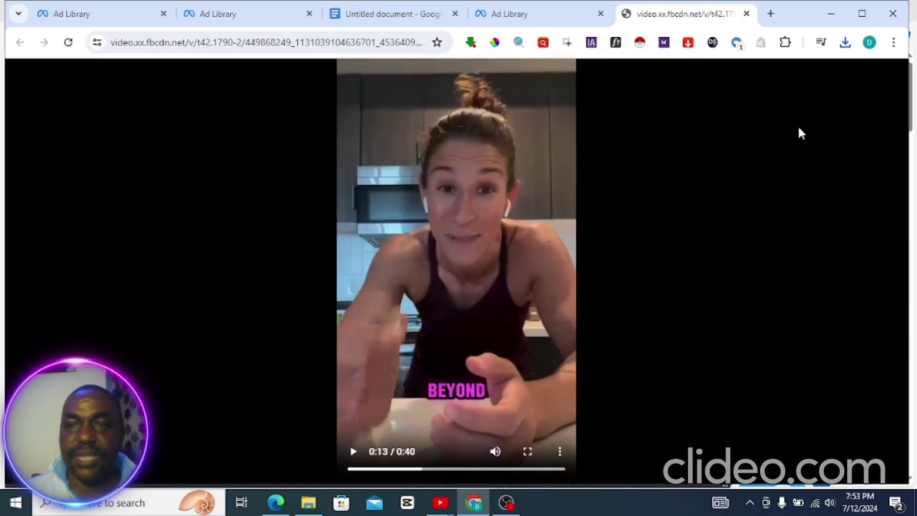
Step: Paste the Jet'z Studio Fitness ad link into a new tab and scroll to its video
{"action": "left_click", "coordinate": [771, 14]}
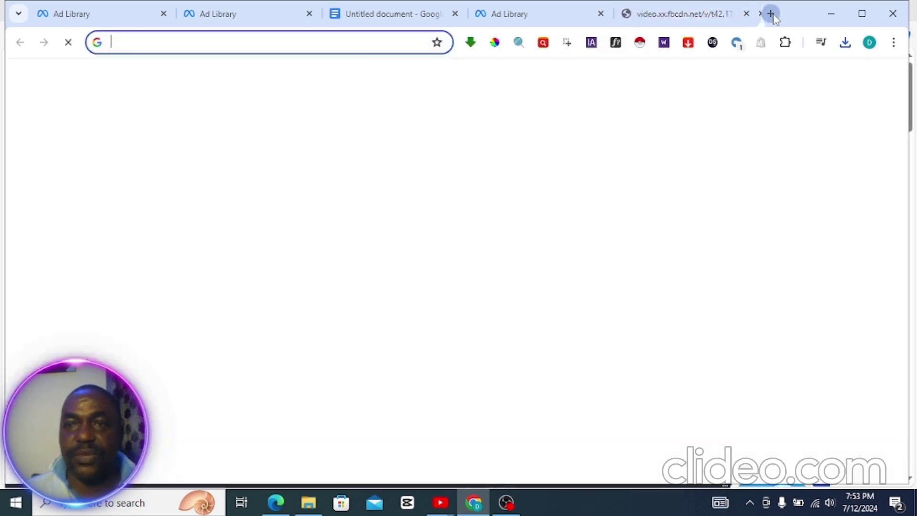
{"action": "right_click", "coordinate": [324, 43]}
{"action": "left_click", "coordinate": [496, 178]}
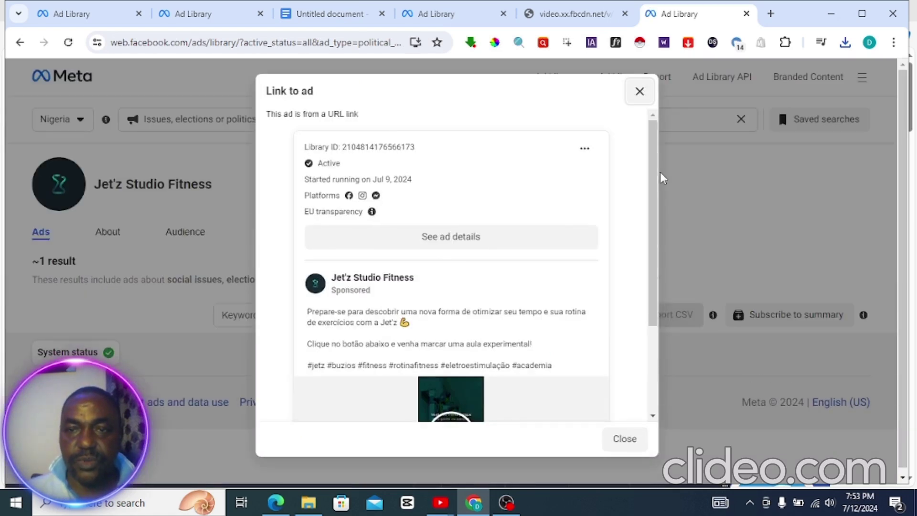
{"action": "left_click_drag", "start_coordinate": [652, 210], "coordinate": [651, 286]}
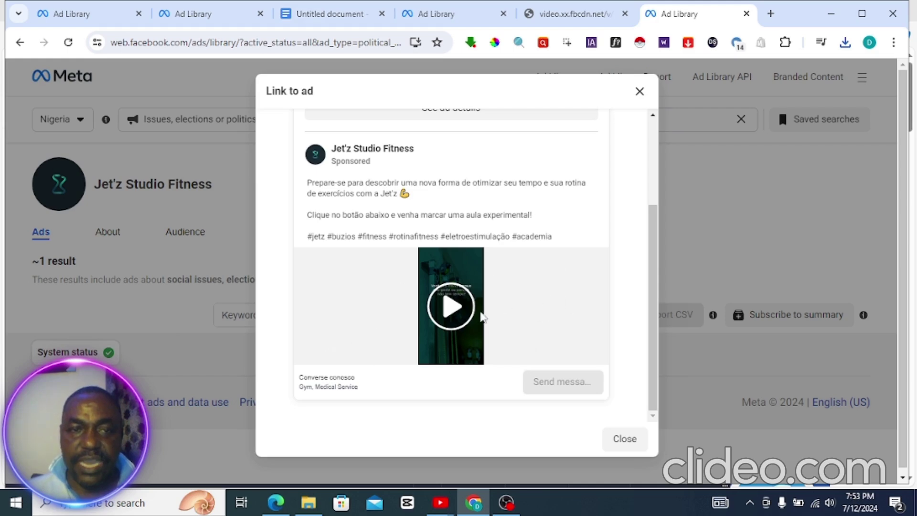
Step: Inspect the ad and select its <video> element's src link in DevTools
{"action": "right_click", "coordinate": [536, 285]}
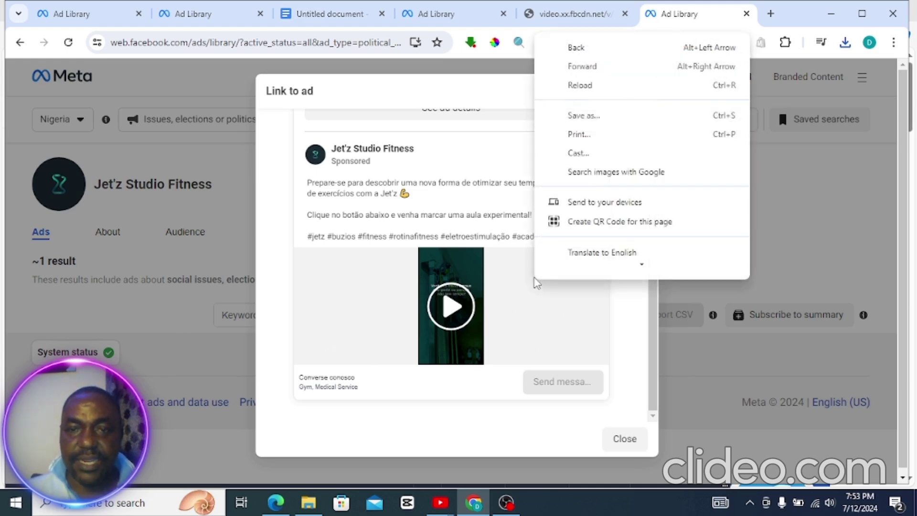
{"action": "left_click", "coordinate": [581, 266]}
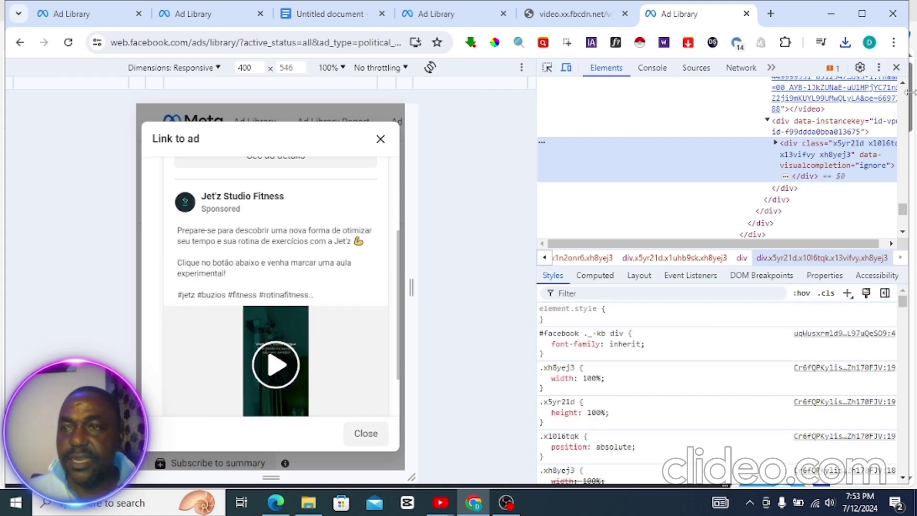
{"action": "scroll", "coordinate": [905, 86], "scroll_direction": "up", "scroll_amount": 4}
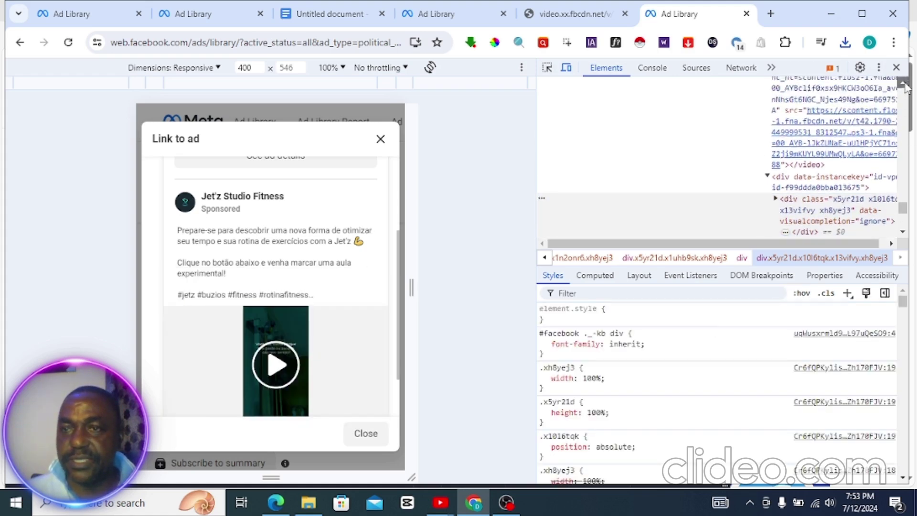
{"action": "left_click", "coordinate": [836, 154]}
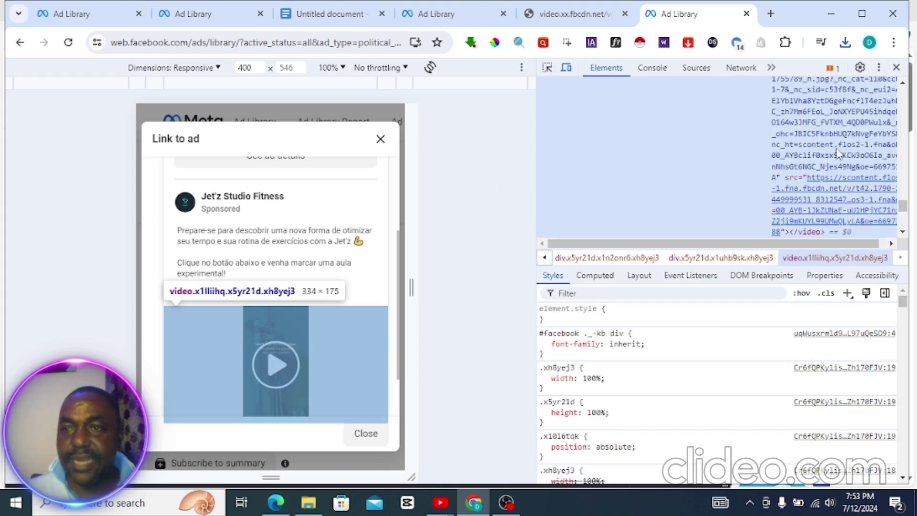
{"action": "right_click", "coordinate": [828, 191]}
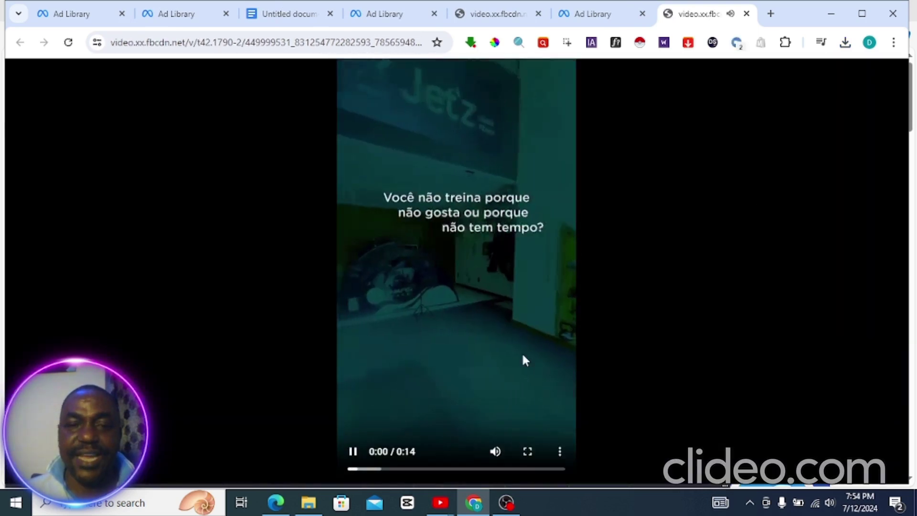
Step: Download the 0:14 Jet'z Studio Fitness video as a 434 KB MP4 file
{"action": "left_click", "coordinate": [561, 454]}
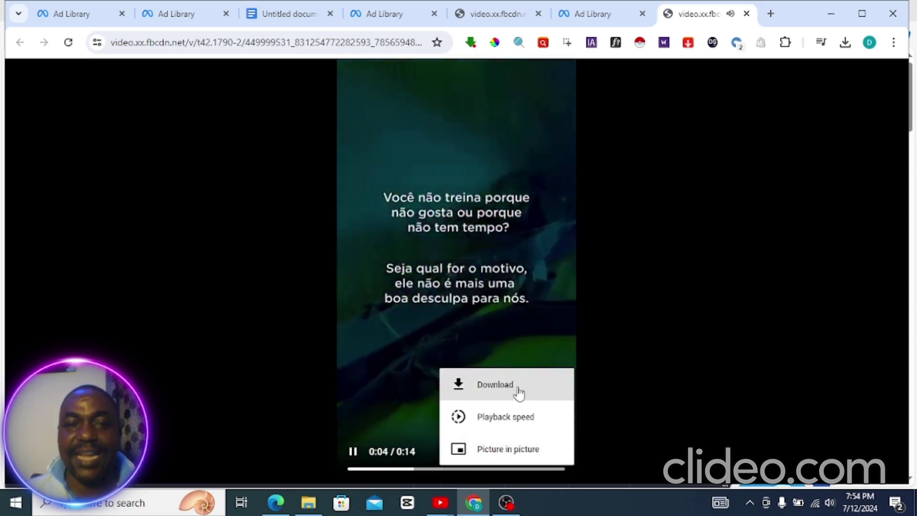
{"action": "left_click", "coordinate": [519, 391]}
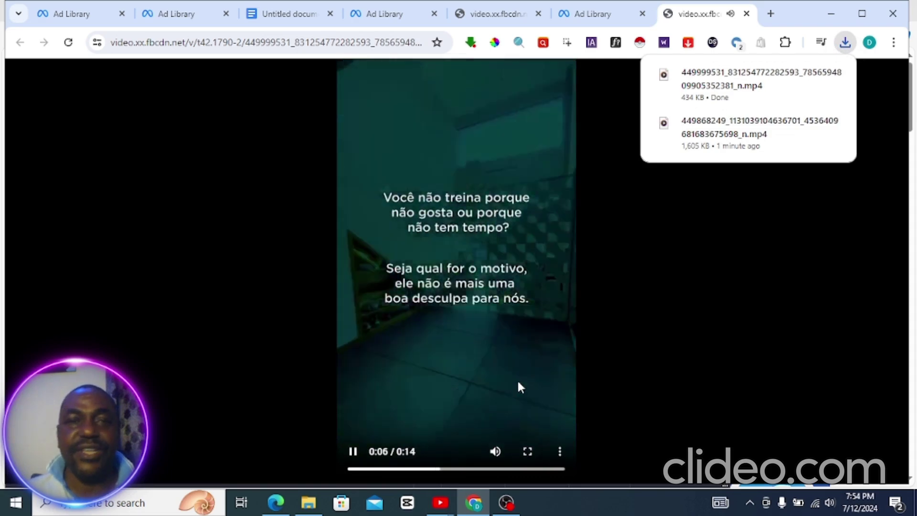